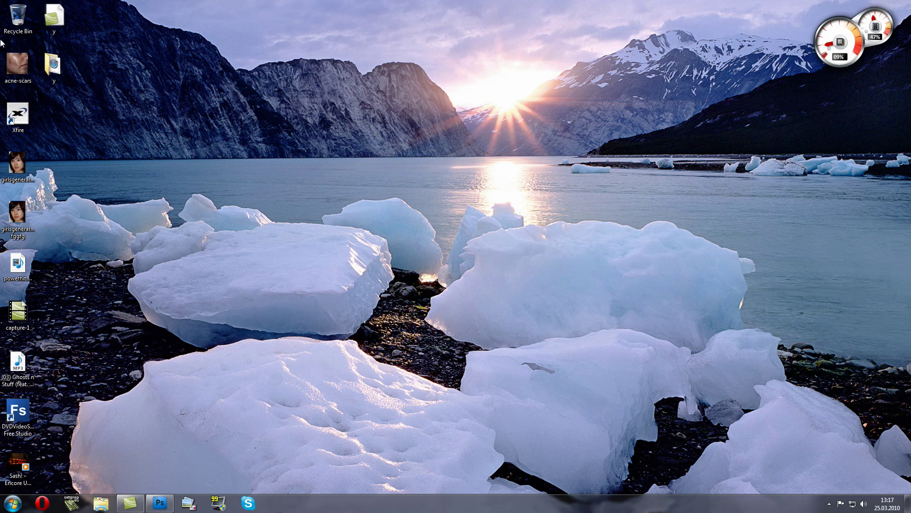
Step: Open the acne-scars image in Photoshop, zoom in to 200%, and duplicate its Background layer
left_click_drag(21, 65, 226, 297)
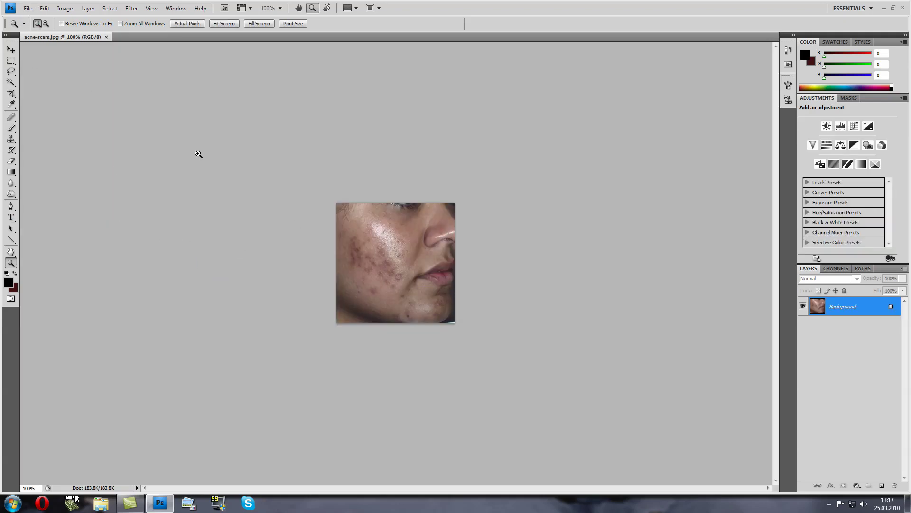
left_click(386, 269)
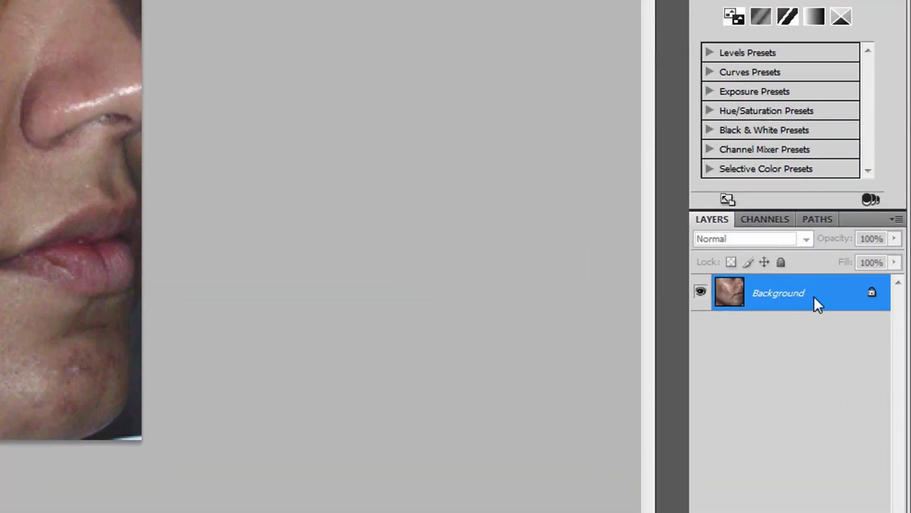
right_click(813, 297)
left_click(787, 335)
left_click(506, 162)
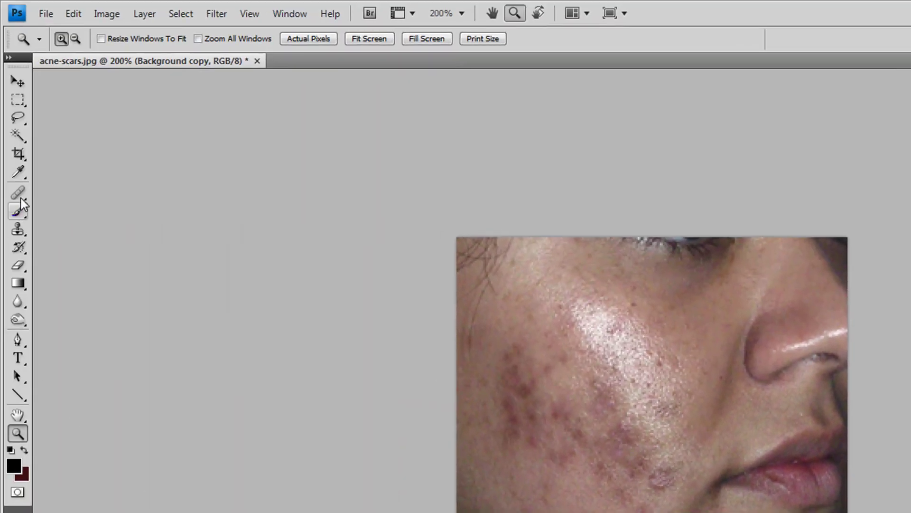
Step: With the Healing Brush Tool, sample clean skin on the lower cheek and heal the large pink spot there
left_click(22, 195)
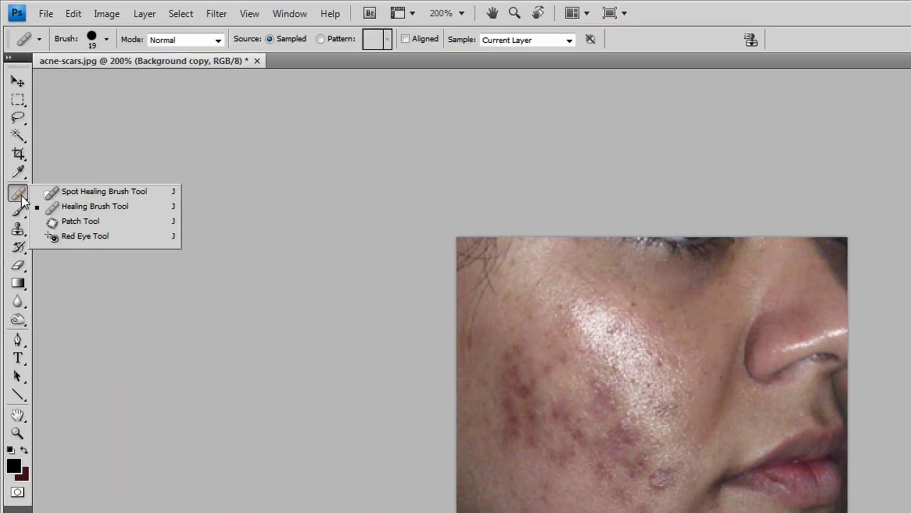
left_click(124, 205)
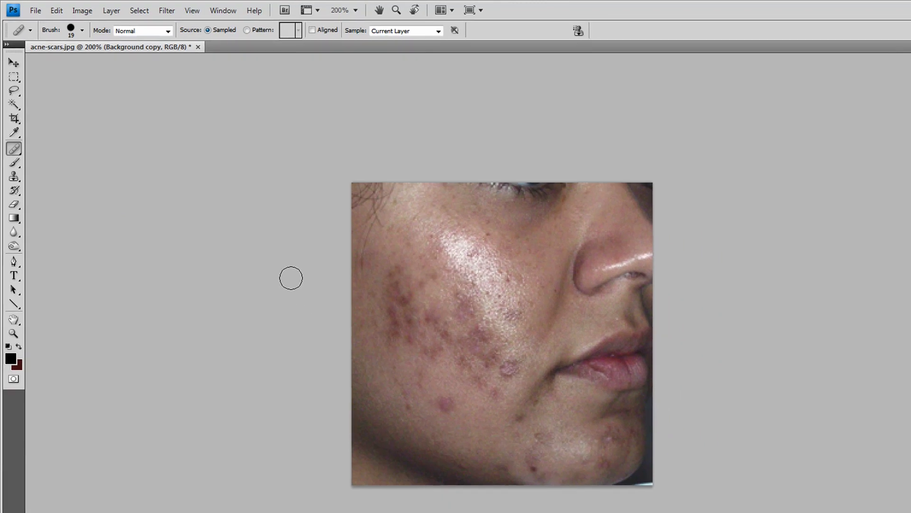
left_click(475, 406, "alt")
left_click(413, 388)
left_click(456, 429)
left_click(481, 422)
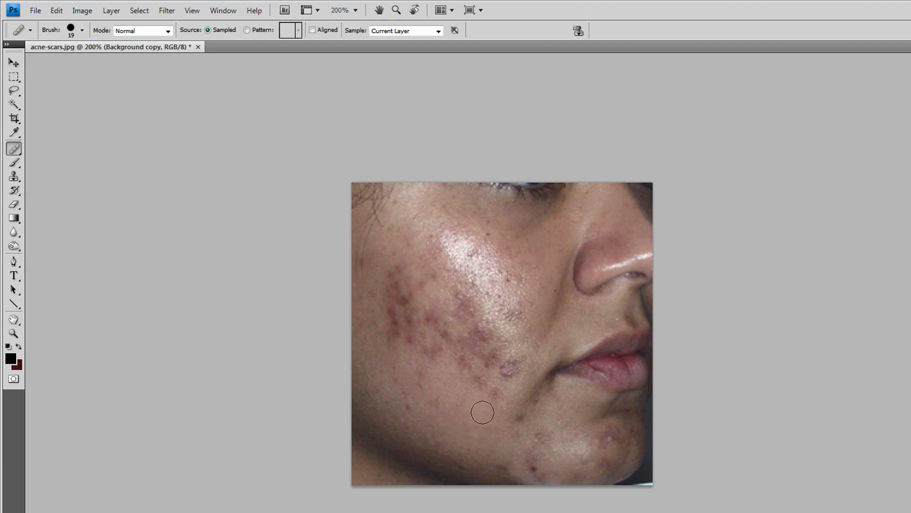
Step: Heal the small isolated blemishes on the lower cheek above the jawline
left_click(472, 410)
left_click(465, 411)
left_click(425, 407)
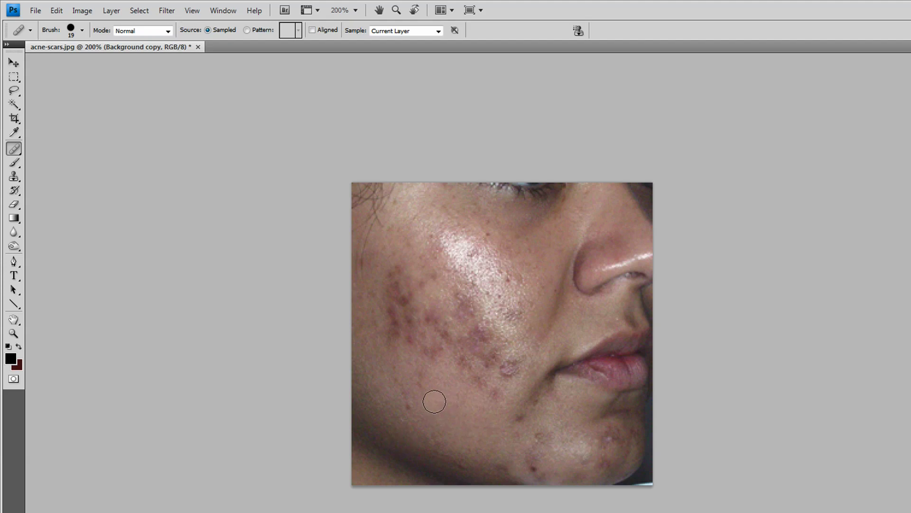
left_click(411, 405)
left_click(402, 380)
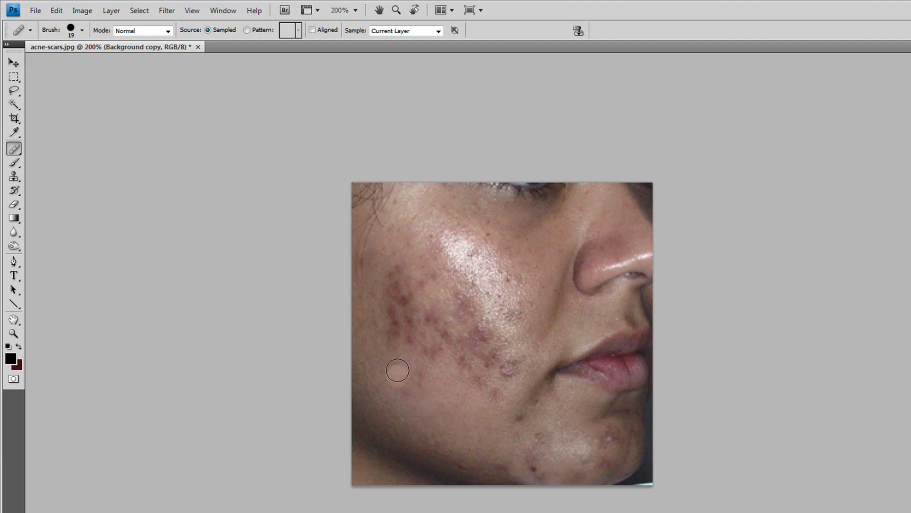
left_click(397, 370)
left_click(399, 386)
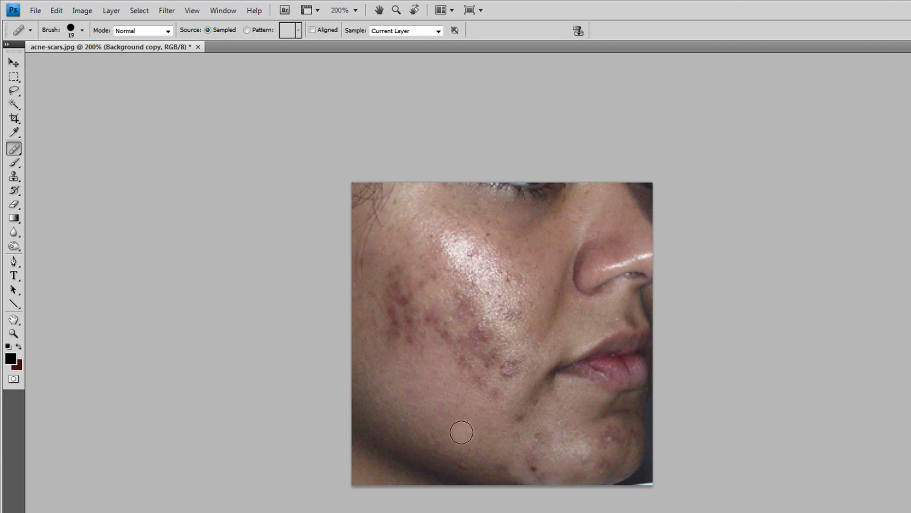
Step: Heal the reddish spots along the lower edge of the scar cluster, between the cheek and the mouth corner
left_click(537, 455)
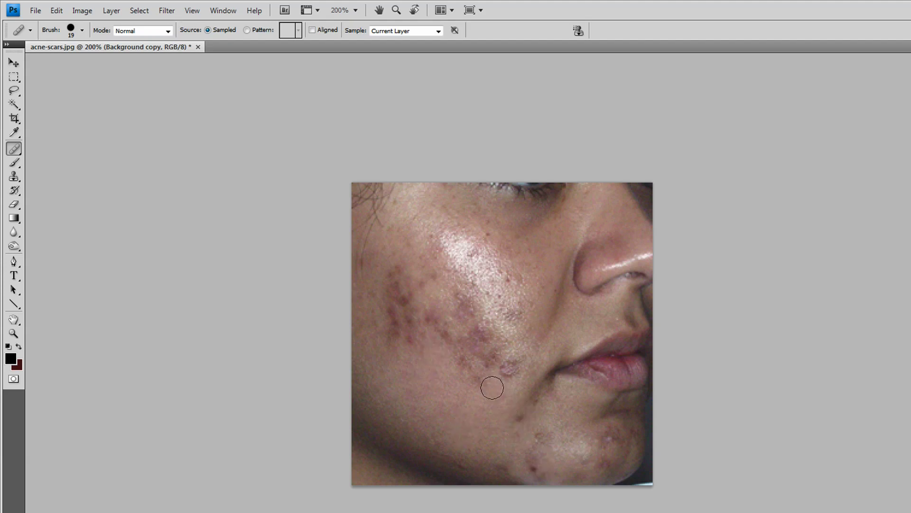
left_click(471, 367)
left_click(465, 363)
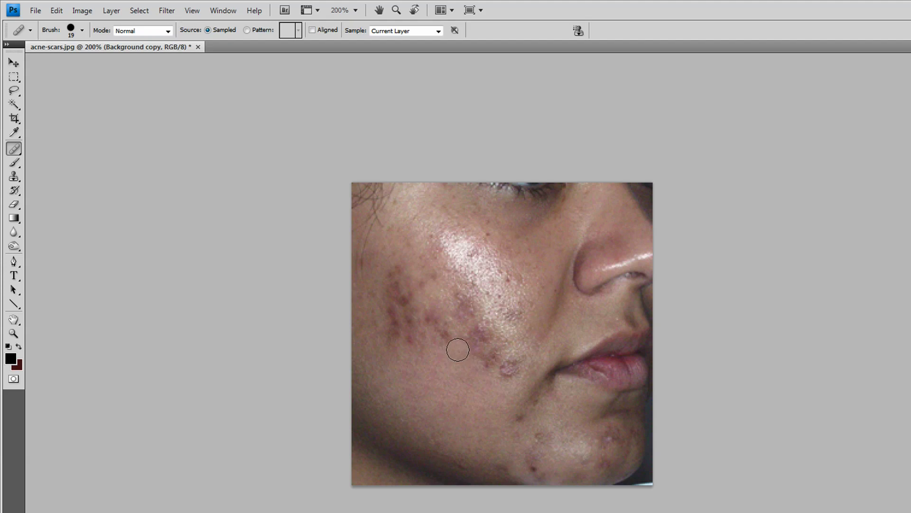
left_click(457, 350)
left_click(471, 446)
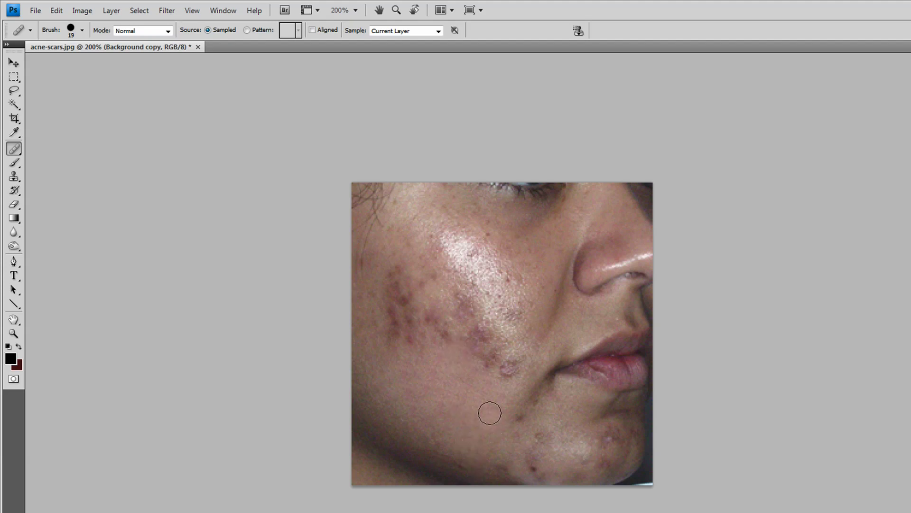
Step: Sample clean skin below the scars and heal the dark scar cluster on the outer cheek
left_click(448, 365, "alt")
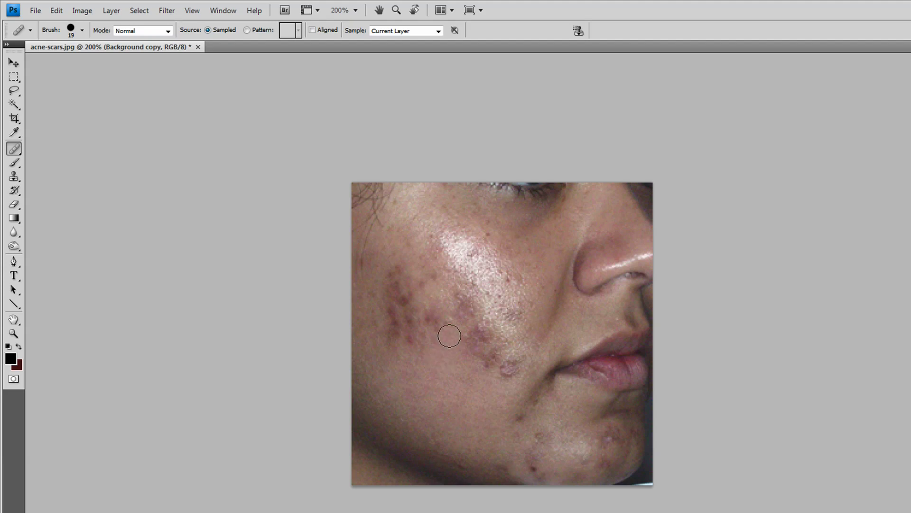
left_click(409, 338)
left_click(394, 326)
left_click(405, 350)
left_click(389, 335)
left_click(396, 312)
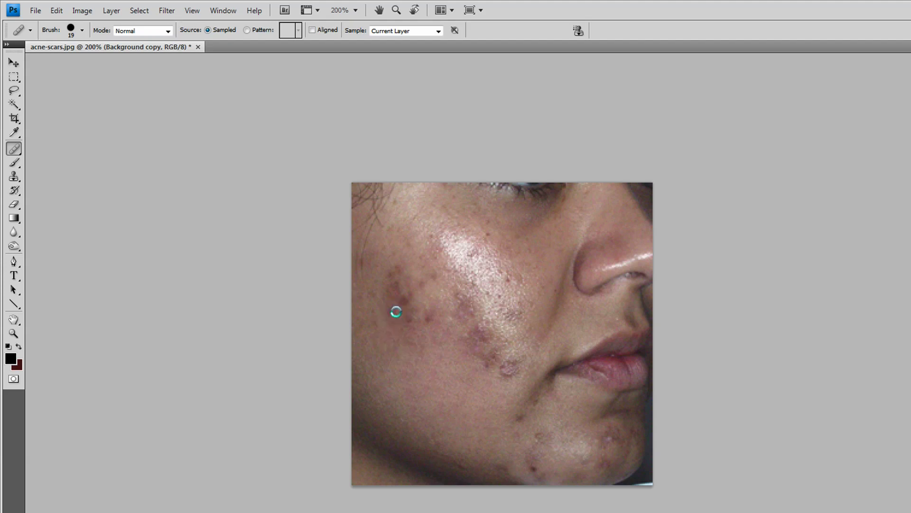
left_click(429, 320)
left_click(397, 297)
left_click(398, 276)
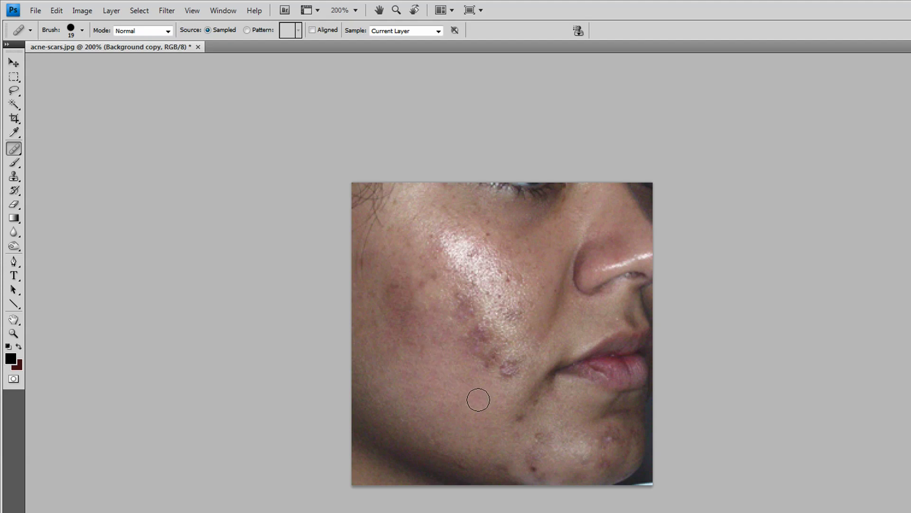
Step: Resample clean lower-cheek skin and heal the scars beside and below the shiny cheek highlight
left_click(473, 374, "alt")
left_click(477, 340)
left_click(472, 332)
left_click(459, 305)
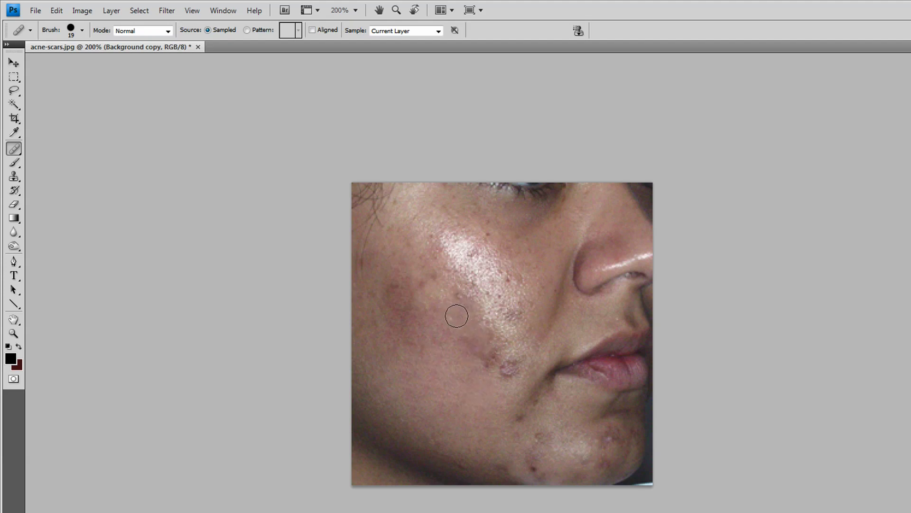
left_click(472, 346)
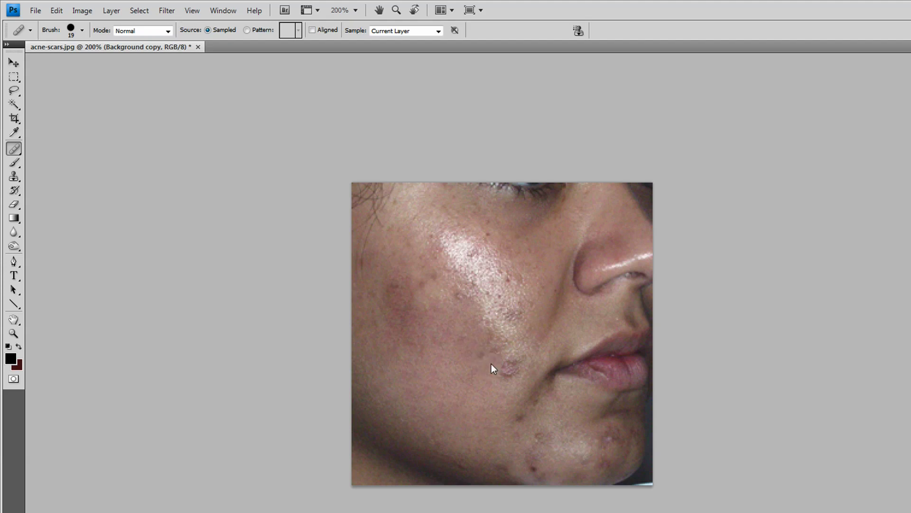
left_click(507, 366)
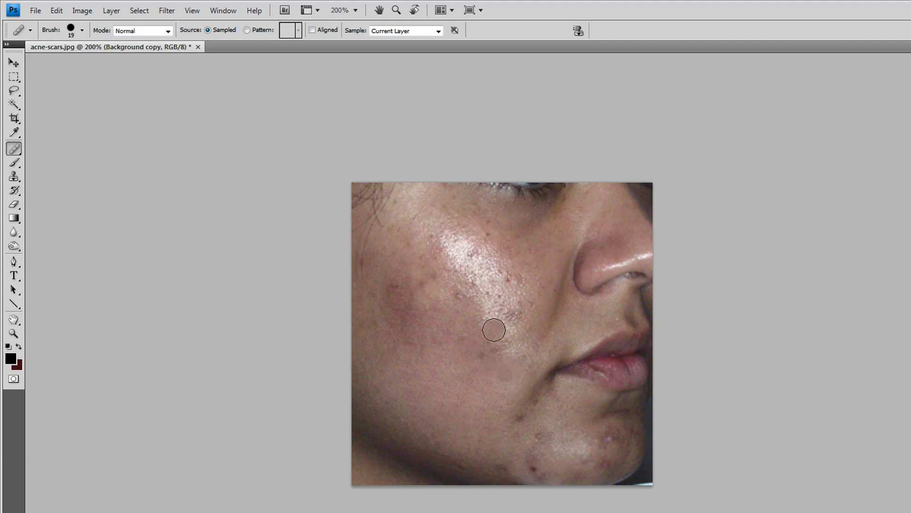
Step: Heal the remaining dark patch on the outer cheek and the dark spot below the mouth corner
left_click(396, 286)
left_click(498, 428)
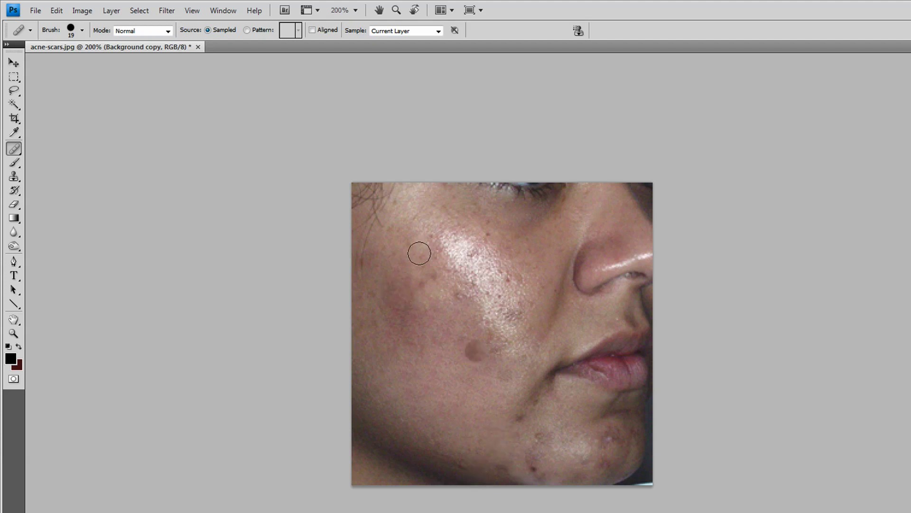
left_click(540, 432)
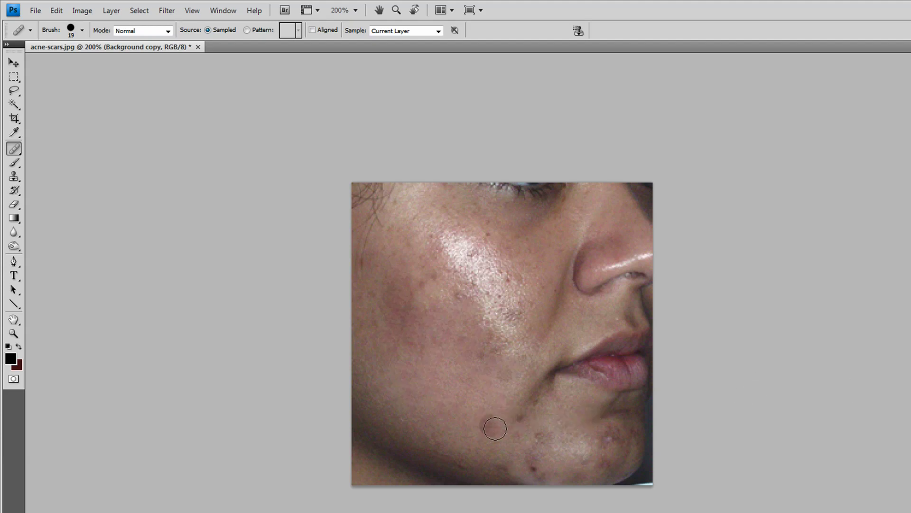
left_click(492, 455)
left_click(519, 421)
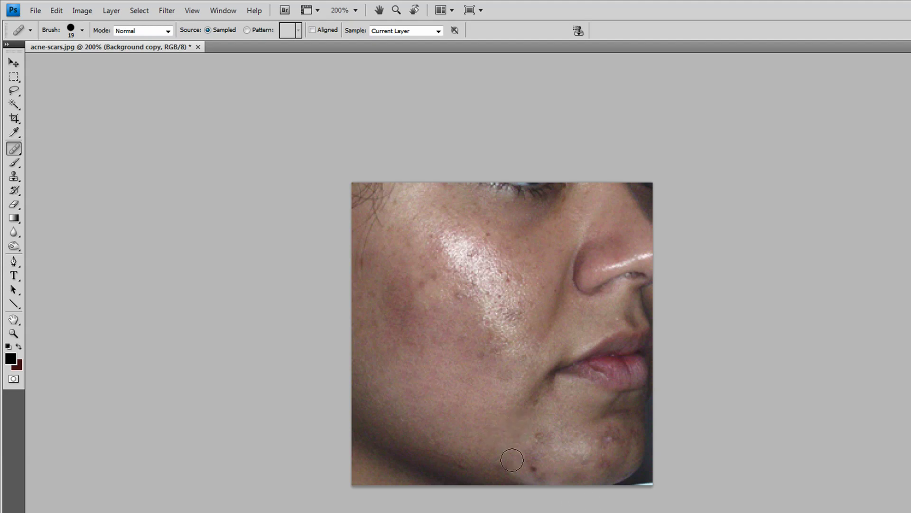
Step: Heal the blemishes across the chin with the Healing Brush
left_click(534, 468)
left_click(543, 429)
left_click(610, 436)
left_click(591, 451)
left_click(607, 463)
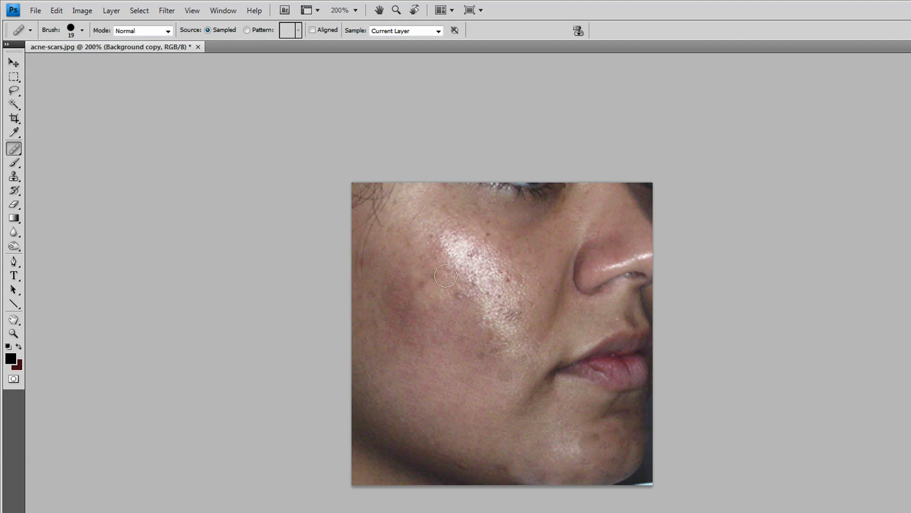
Step: Step back one healing stroke and set the Healing Brush diameter to 12 px
left_click(57, 10)
left_click(69, 46)
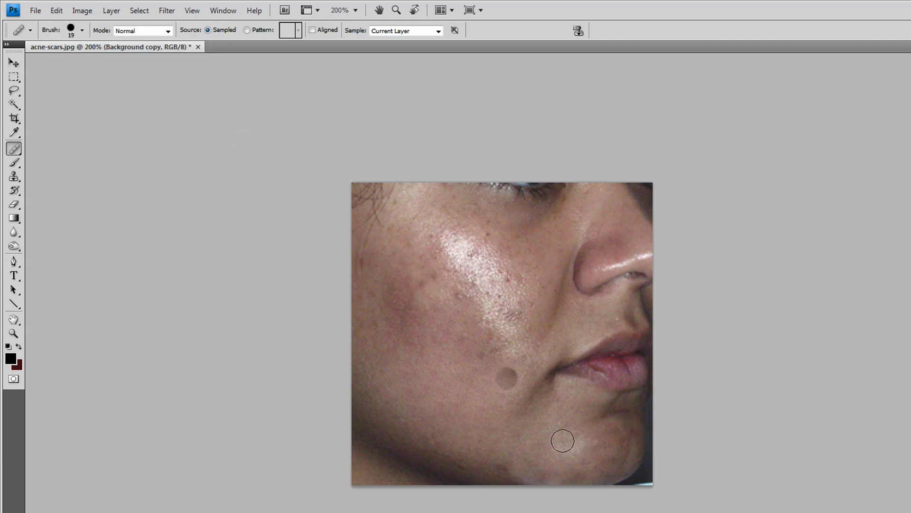
right_click(646, 433)
left_click_drag(662, 454, 658, 454)
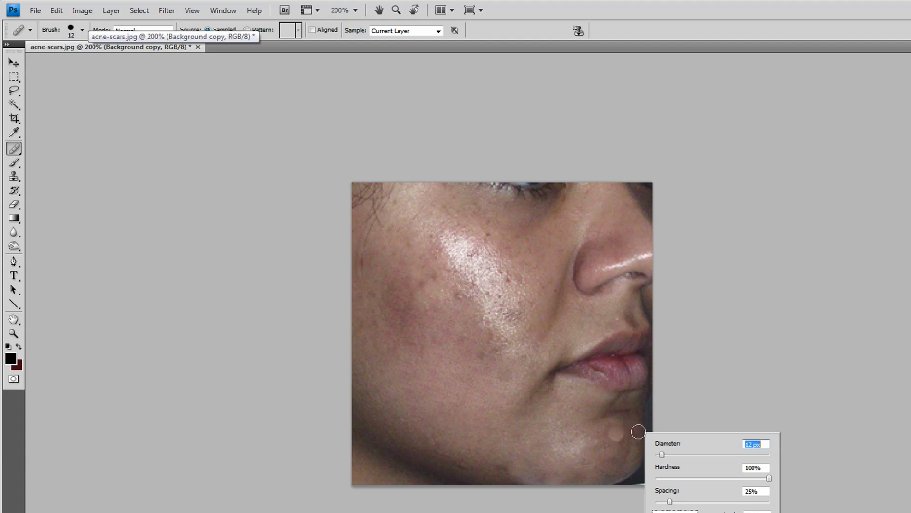
key("Return")
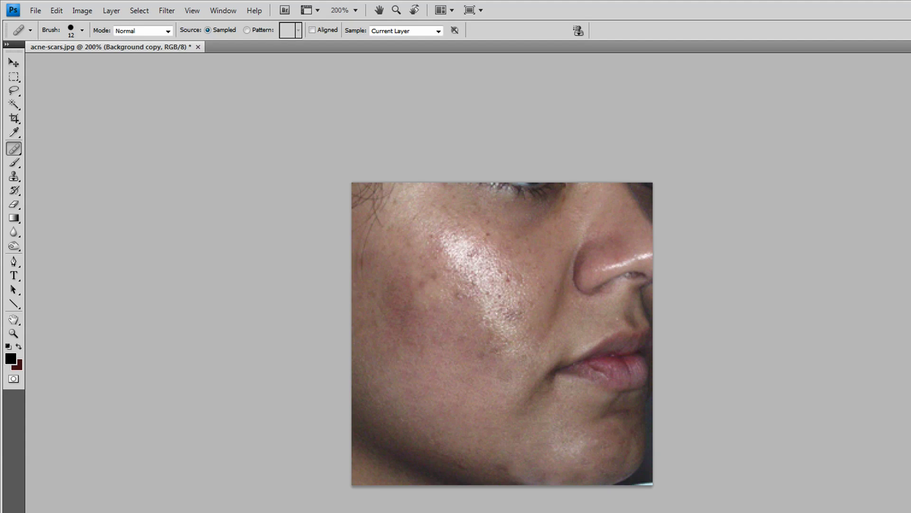
Step: Compare the retouched face with the original by switching repeatedly between the before and after states
key("ctrl+z")
key("ctrl+z")
key("ctrl+z")
key("ctrl+z")
key("ctrl+z")
key("ctrl+z")
key("ctrl+z")
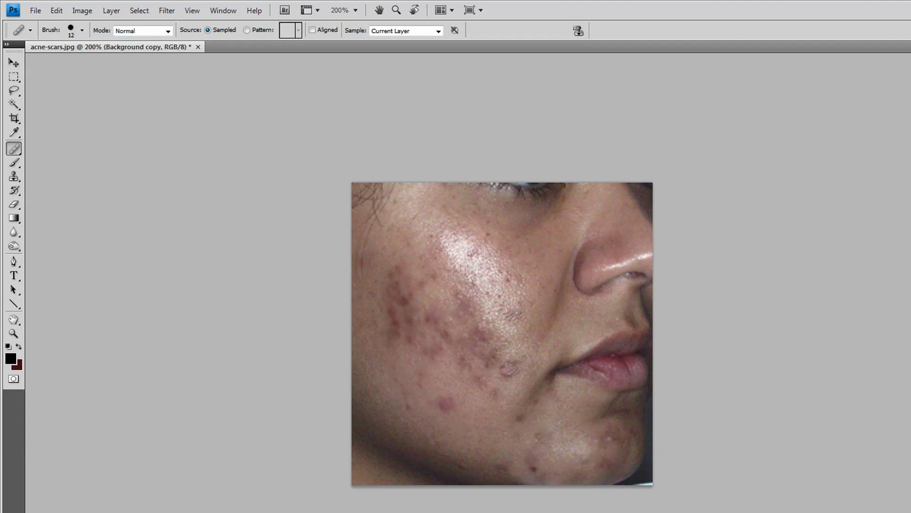
key("ctrl+z")
key("ctrl+z")
key("ctrl+z")
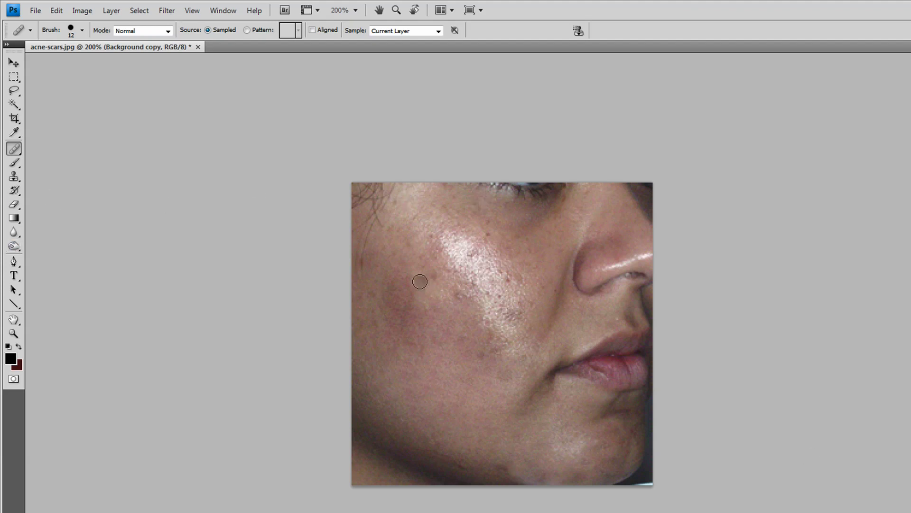
Step: Sample clean skin on the upper cheek and heal the small spots beneath the eye and around the highlight
left_click(434, 199, "alt")
left_click(454, 196)
left_click(478, 211)
left_click(486, 221)
left_click(488, 237)
left_click(508, 234)
left_click(533, 249)
left_click(432, 237)
left_click(424, 280)
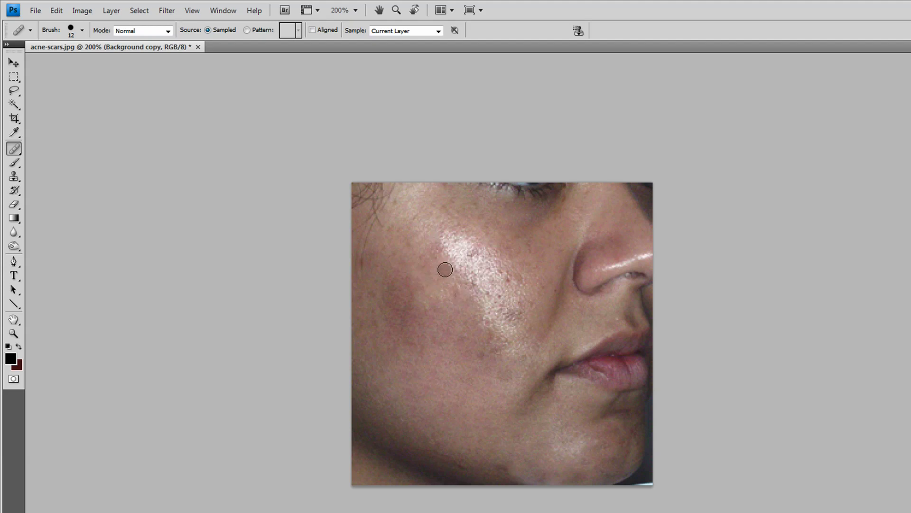
Step: Heal the leftover small spots within and around the shiny highlight on the cheek
left_click(509, 322)
left_click(489, 252)
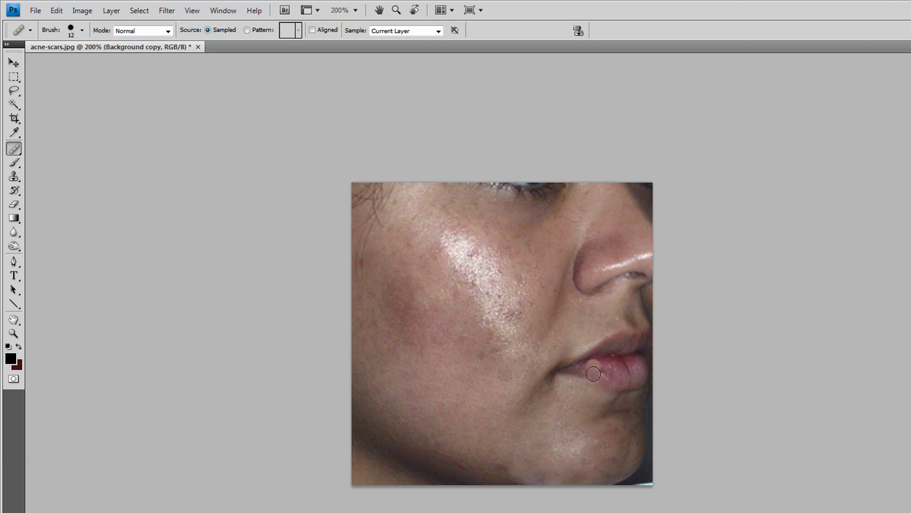
left_click(475, 362)
left_click(509, 271)
left_click(522, 348)
left_click(480, 225)
left_click(442, 294)
left_click(417, 278)
left_click(452, 227)
left_click(481, 277)
Step: Toggle the retouched layer's visibility to compare the healed skin with the original photo
key("ctrl+comma")
key("ctrl+comma")
key("ctrl+comma")
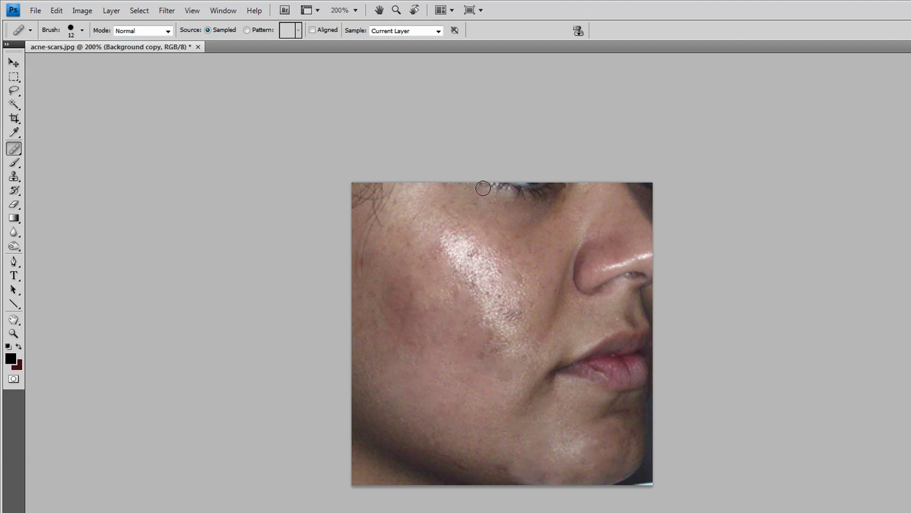
left_click(465, 241)
key("ctrl+comma")
key("ctrl+comma")
key("ctrl+comma")
key("ctrl+comma")
Step: With the Patch Tool, outline the shiny cheek highlight, replace it with the smoother skin beside it, and deselect
left_click(16, 148)
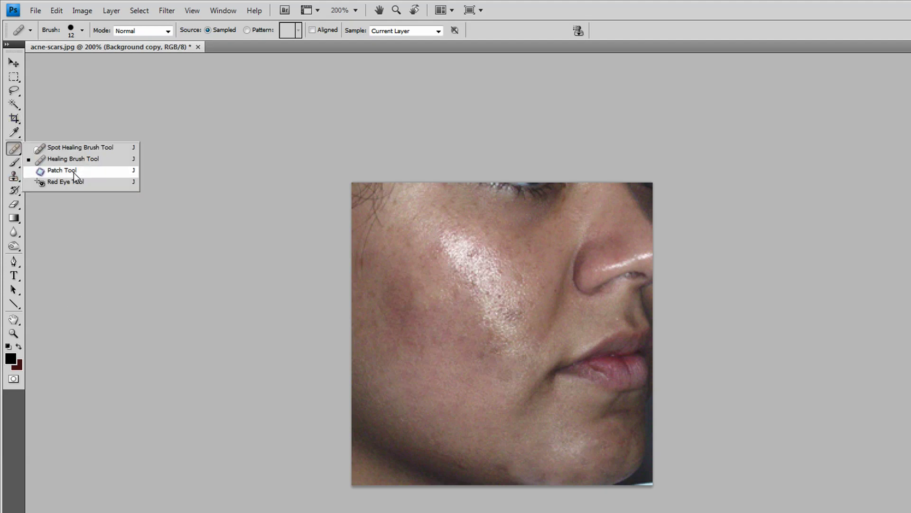
left_click(73, 173)
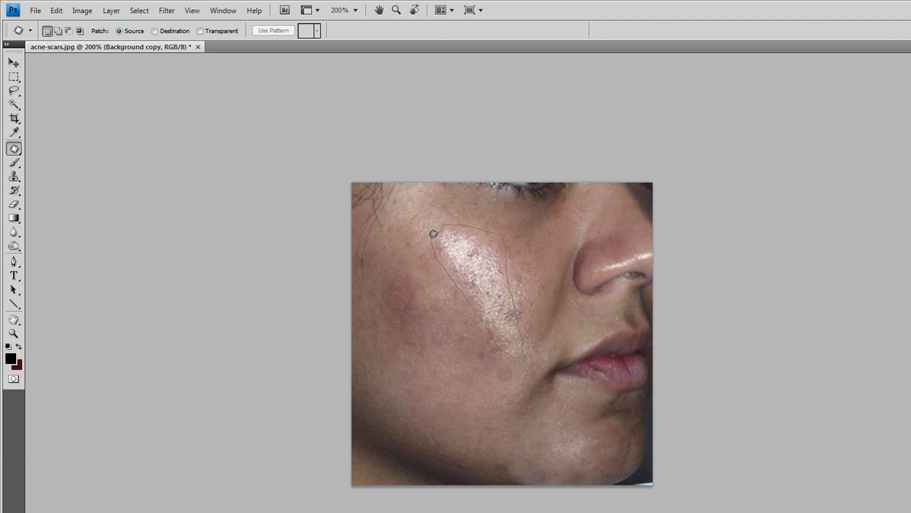
left_click_drag(431, 234, 431, 234)
mouse_move(496, 269)
left_mouse_down()
mouse_move(429, 336)
mouse_move(435, 315)
left_mouse_up()
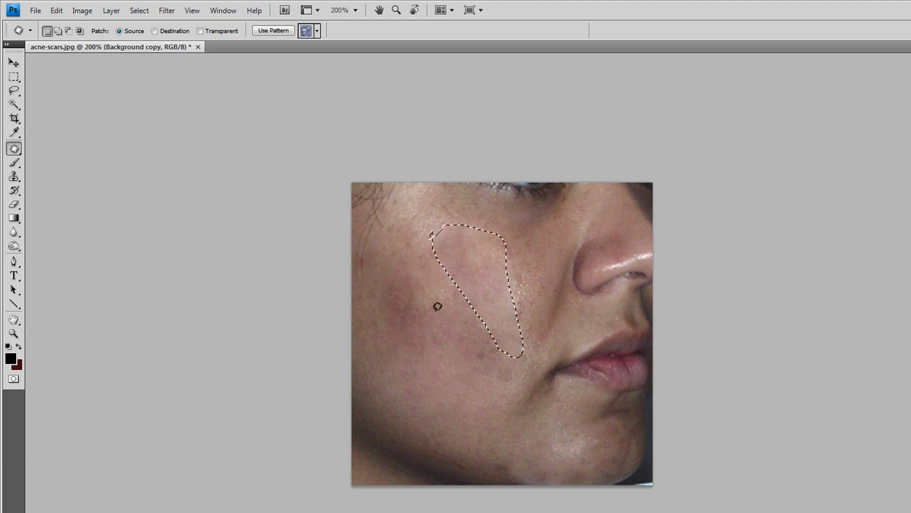
left_click(452, 326)
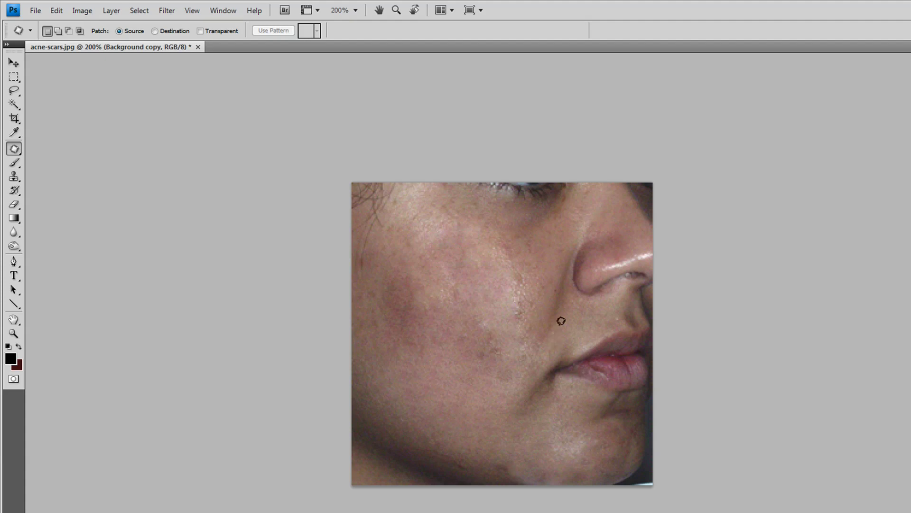
Step: Switch between the previous and current states to compare the cheek before and after patching
key("ctrl+z")
key("ctrl+z")
key("ctrl+z")
key("ctrl+z")
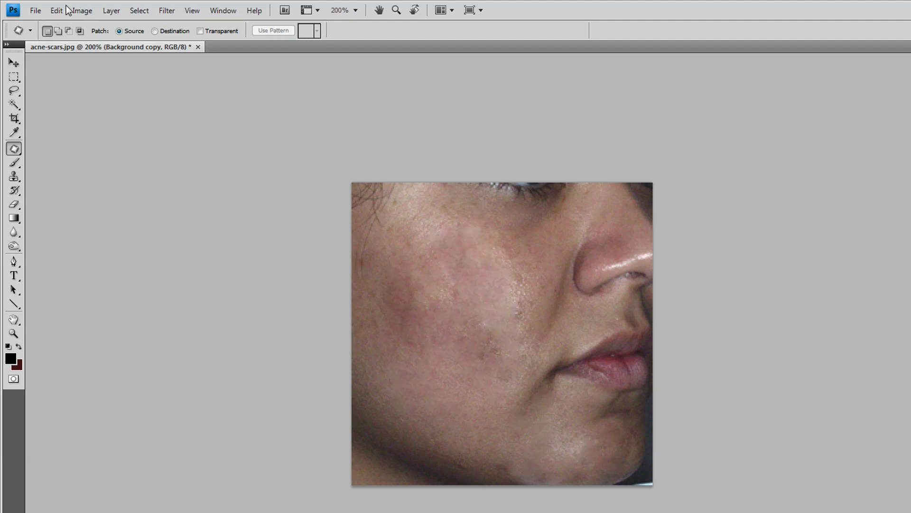
Step: Step back through the history to undo the cheek highlight patch, and clear the patch selection
left_click(57, 10)
left_click(74, 50)
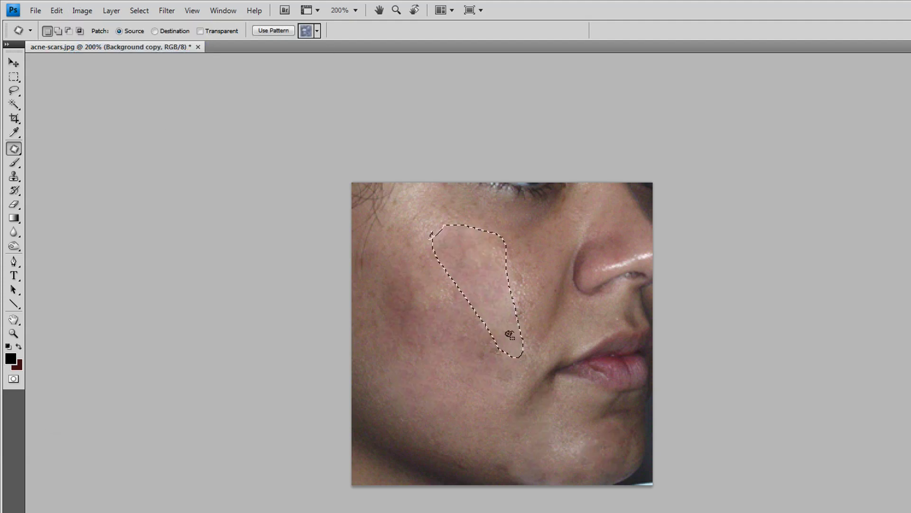
left_click(58, 11)
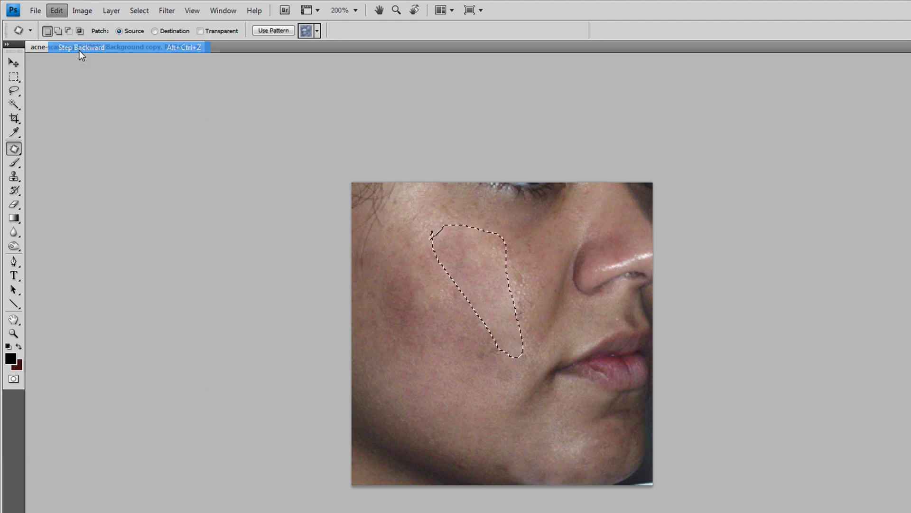
left_click(78, 51)
key("ctrl+d")
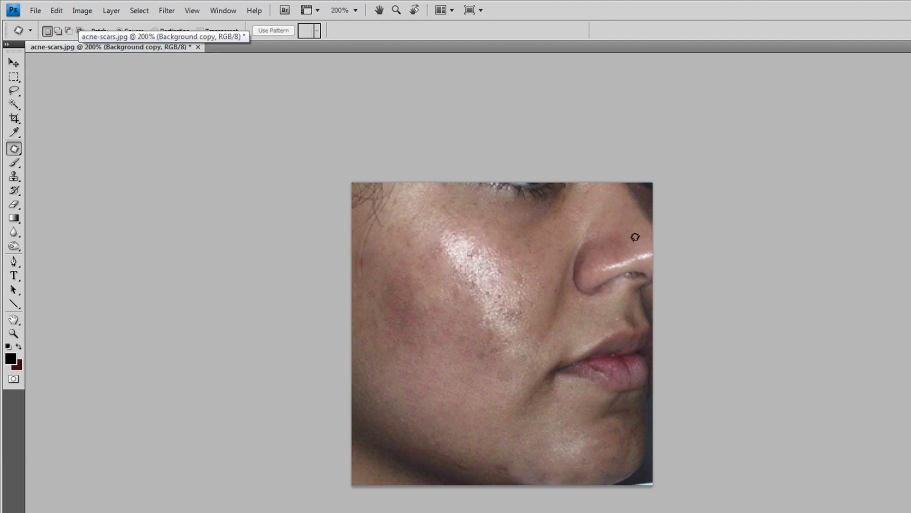
Step: Patch the shiny highlight on the nose with the smoother nose skin beside it, and deselect
mouse_move(645, 248)
left_mouse_down()
mouse_move(621, 251)
mouse_move(625, 264)
mouse_move(657, 254)
mouse_move(643, 245)
mouse_move(619, 261)
mouse_move(616, 244)
left_mouse_up()
key("ctrl+d")
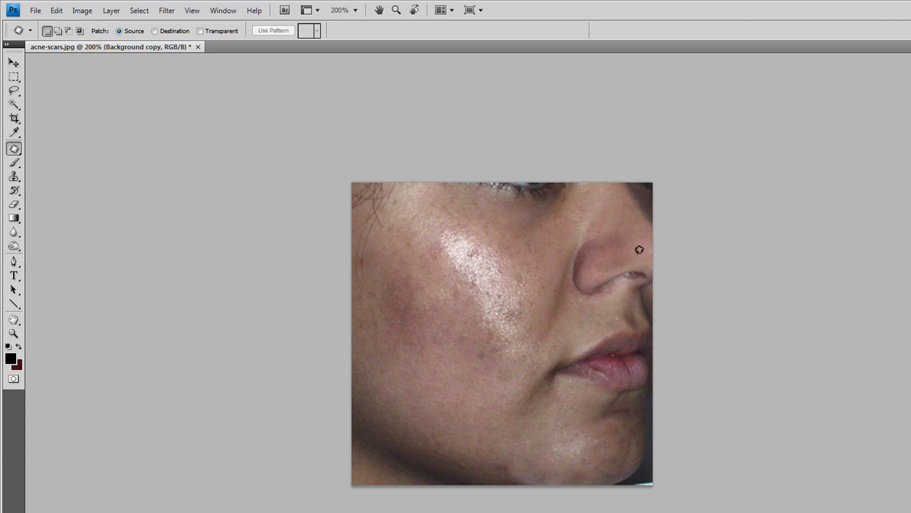
Step: Zoom out to 100% to examine the retouched portrait at actual size
left_click(13, 334)
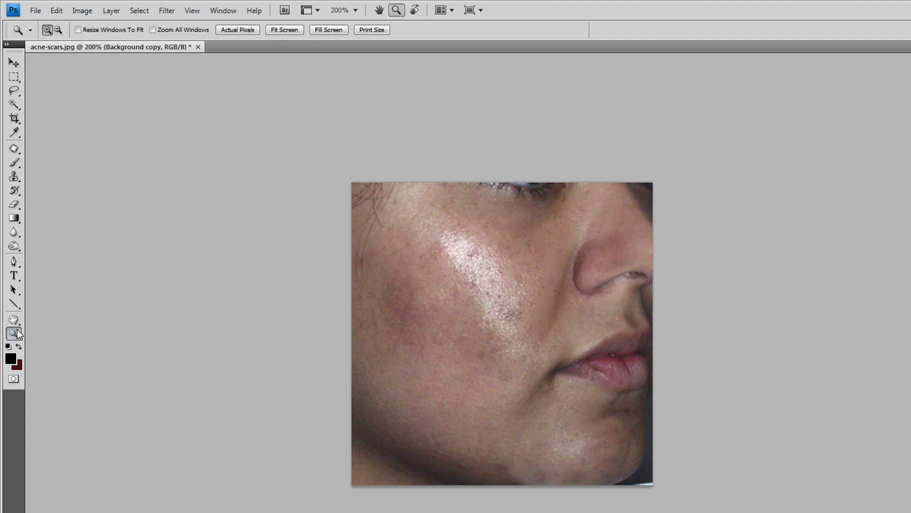
right_click(539, 378)
left_click(570, 399)
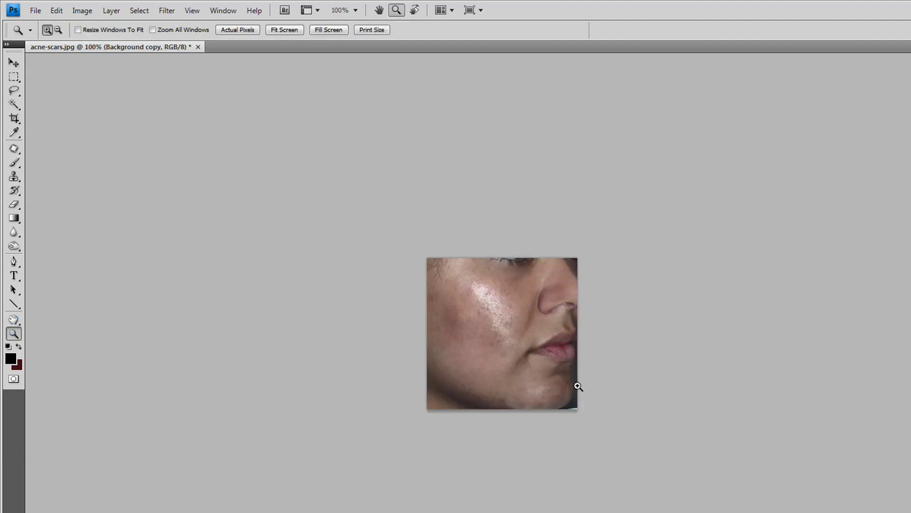